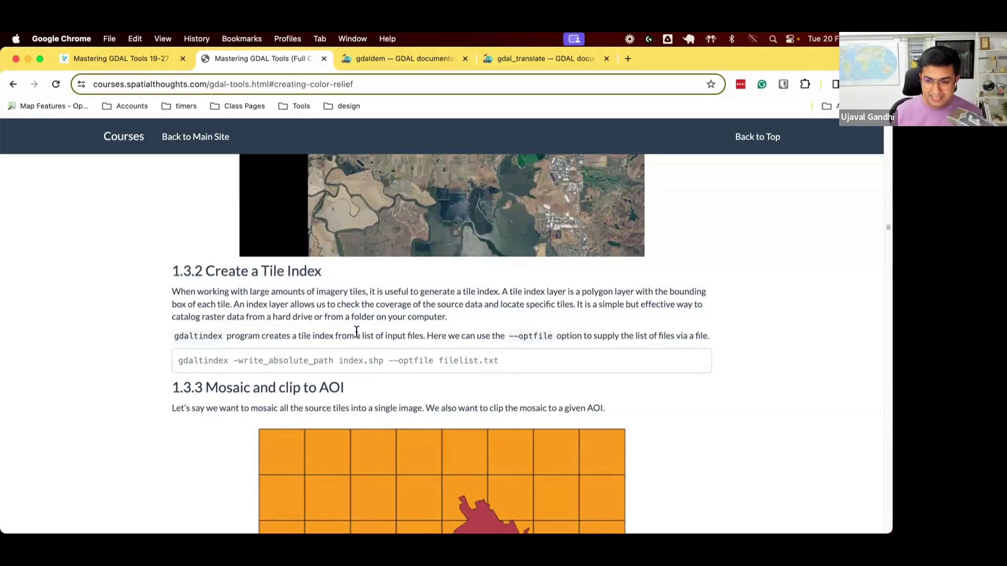
Consult the gdaltindex docs, then highlight gdaltindex, index.shp and filelist.txt in the course example
{"action": "left_click", "coordinate": [371, 61]}
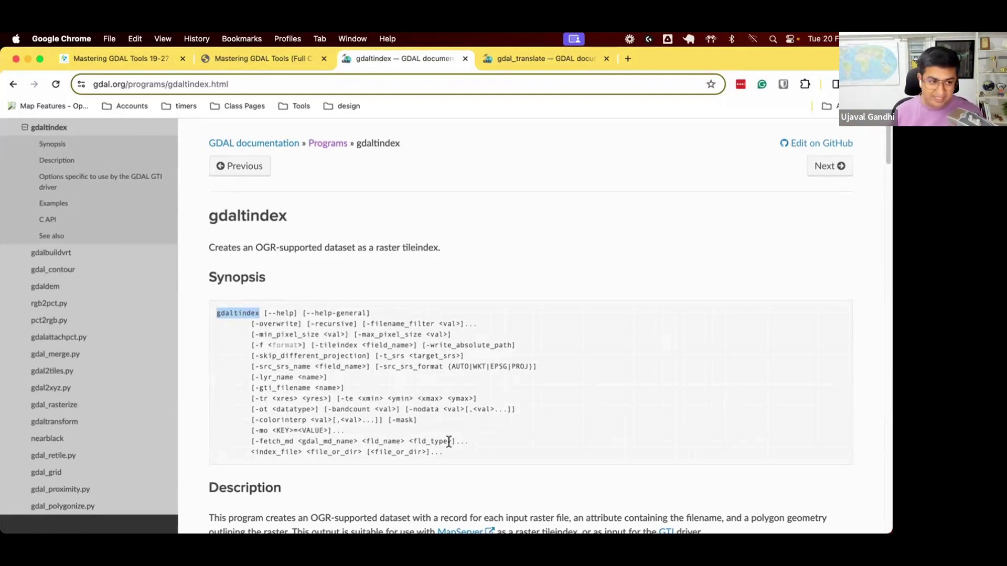
{"action": "key", "text": "ctrl+shift+Tab"}
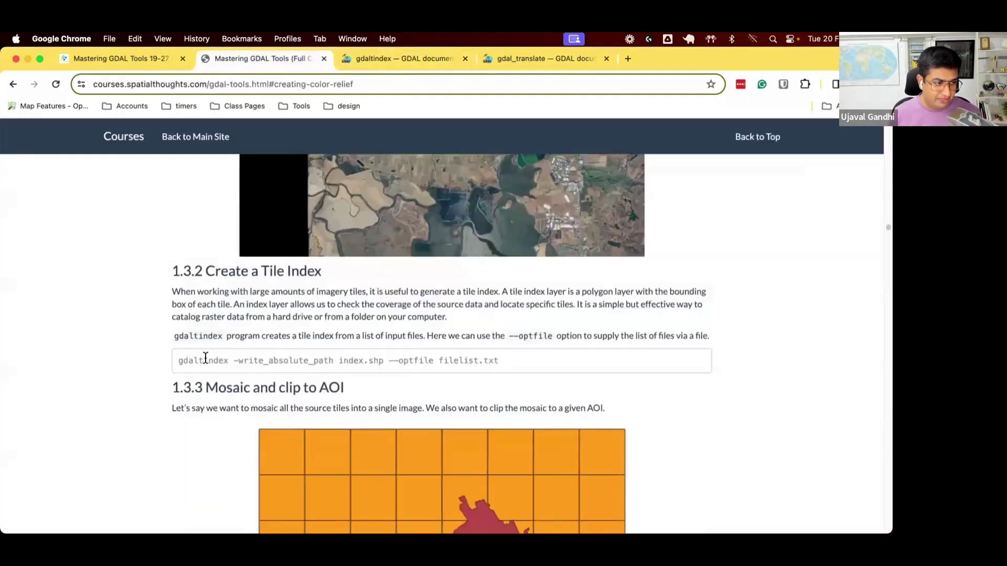
{"action": "double_click", "coordinate": [206, 360]}
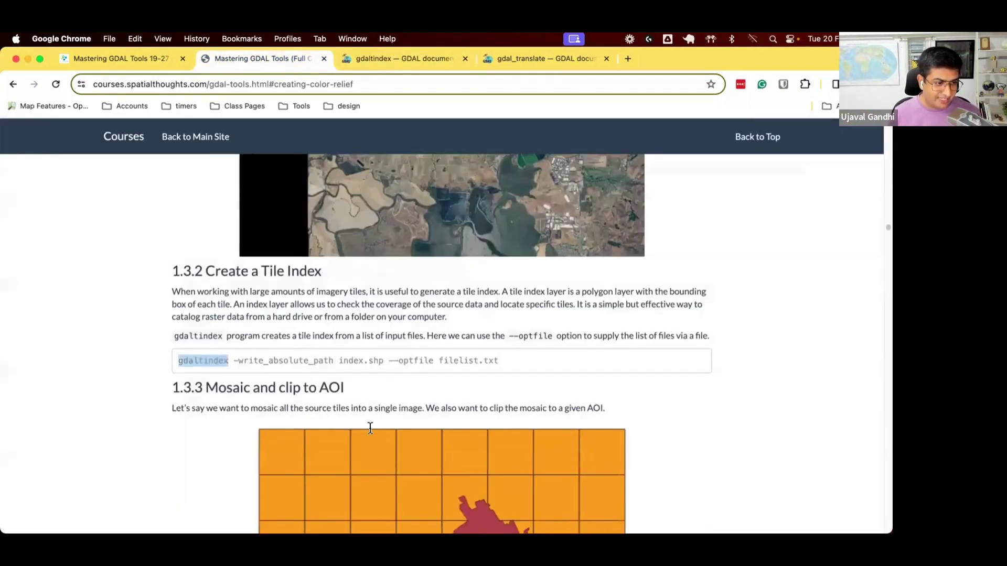
{"action": "left_click_drag", "start_coordinate": [384, 360], "coordinate": [341, 357]}
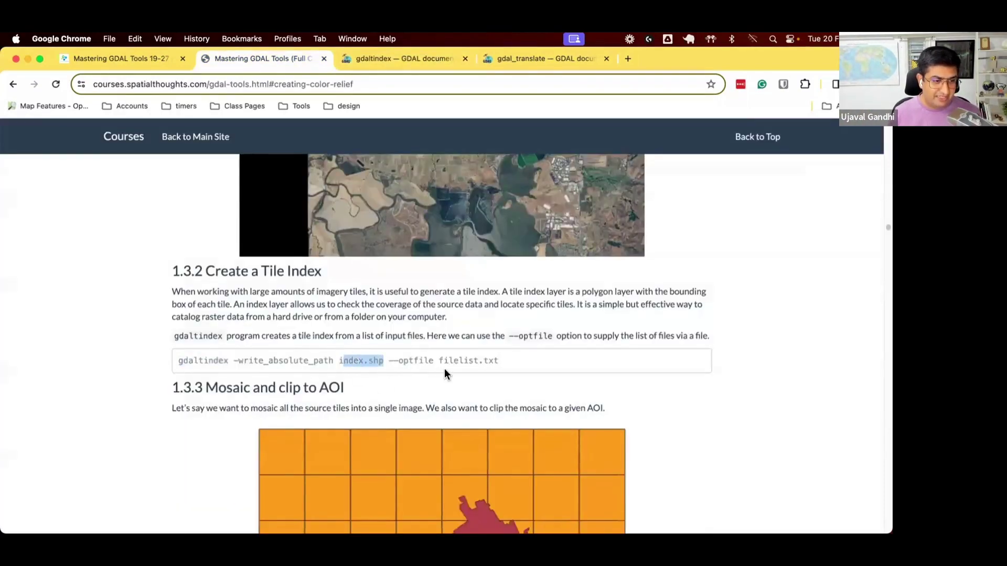
{"action": "left_click_drag", "start_coordinate": [437, 361], "coordinate": [499, 362]}
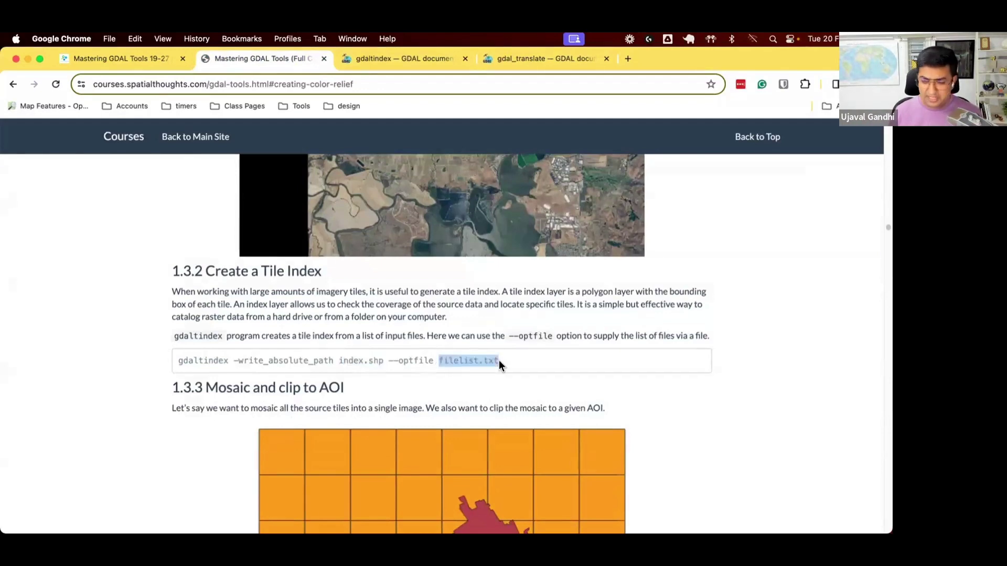
{"action": "left_click", "coordinate": [499, 360]}
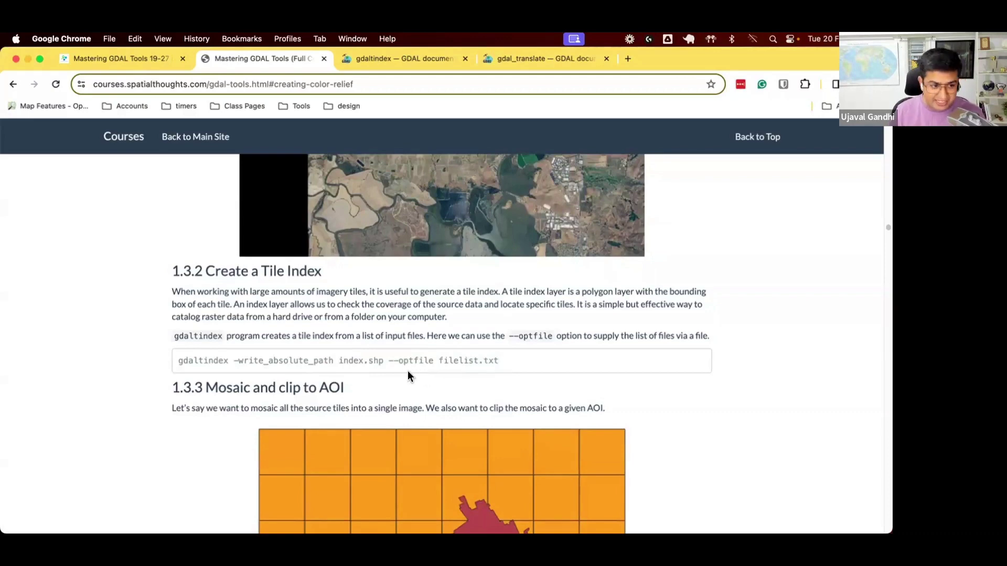
Select the full gdaltindex command line, including --optfile filelist.txt, for copying
{"action": "left_click_drag", "start_coordinate": [389, 361], "coordinate": [432, 362]}
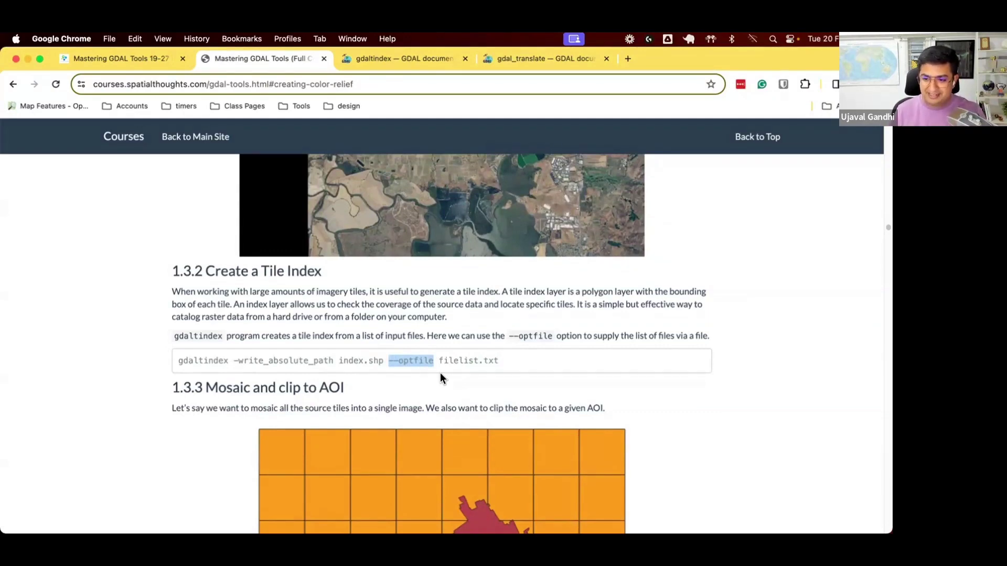
{"action": "left_click", "coordinate": [442, 375]}
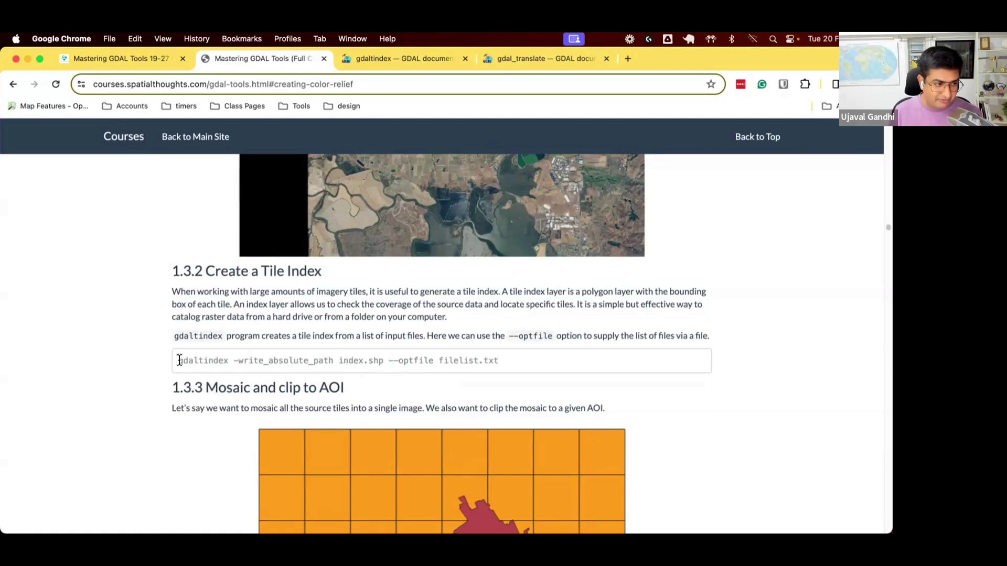
{"action": "left_click_drag", "start_coordinate": [178, 360], "coordinate": [501, 358]}
{"action": "key", "text": "super+c"}
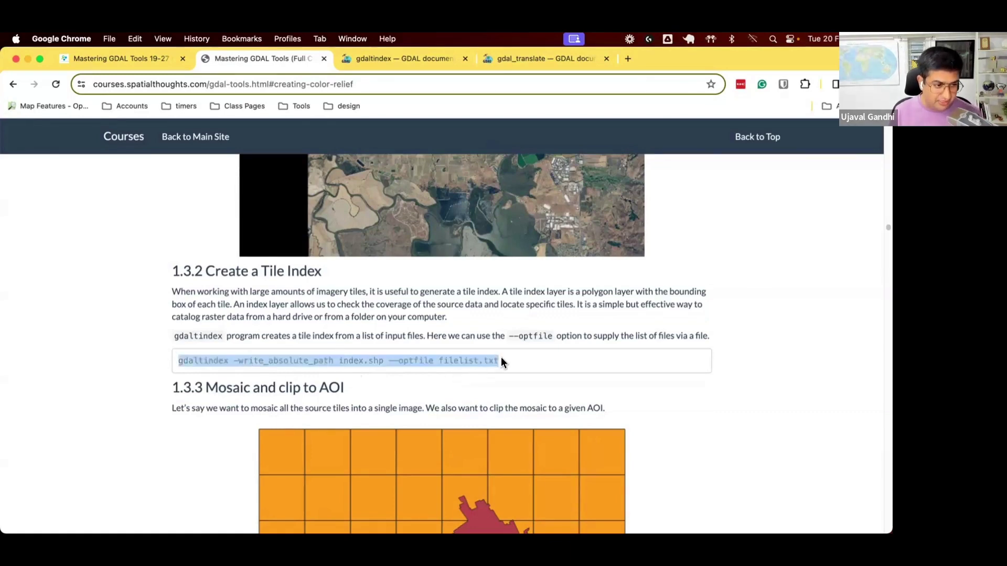
{"action": "key", "text": "super+Tab"}
In a cleared Terminal, run gdaltindex index.shp --optfile filelist.txt without -write_absolute_path
{"action": "key", "text": "space"}
{"action": "key", "text": "super+Tab"}
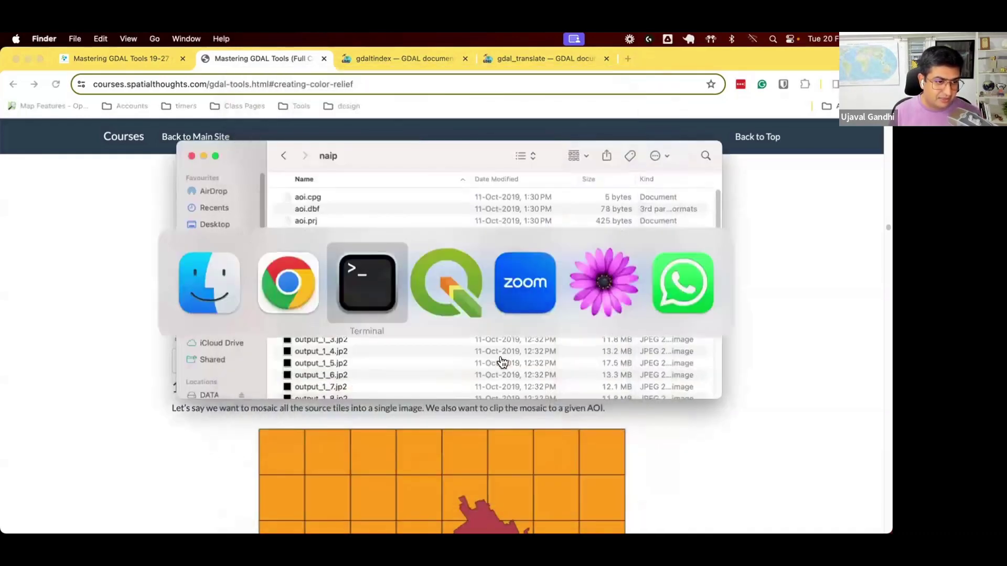
{"action": "type", "text": "clear"}
{"action": "key", "text": "Return"}
{"action": "key", "text": "super+v"}
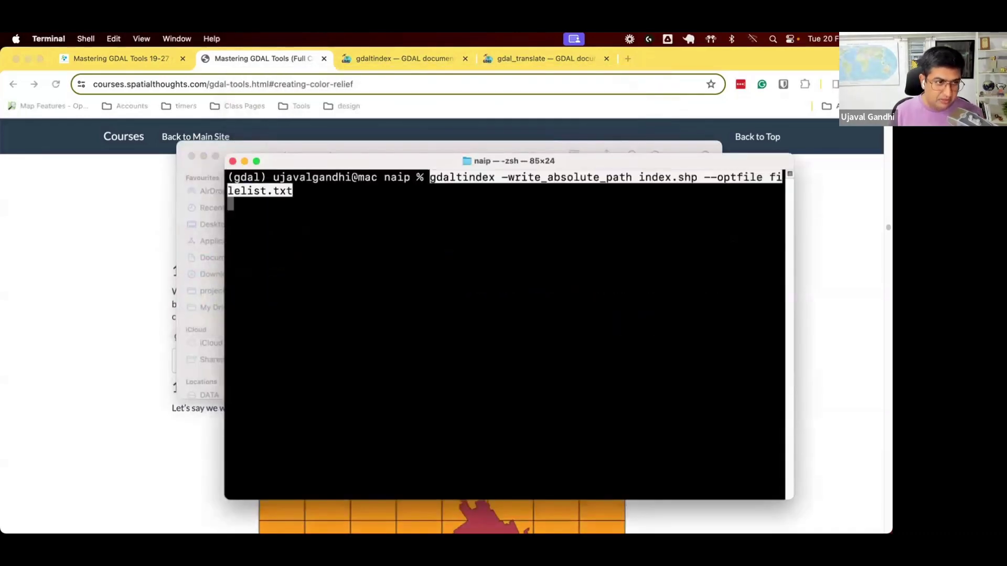
{"action": "key", "text": "alt+Left"}
{"action": "key", "text": "alt+Left"}
{"action": "key", "text": "alt+Left"}
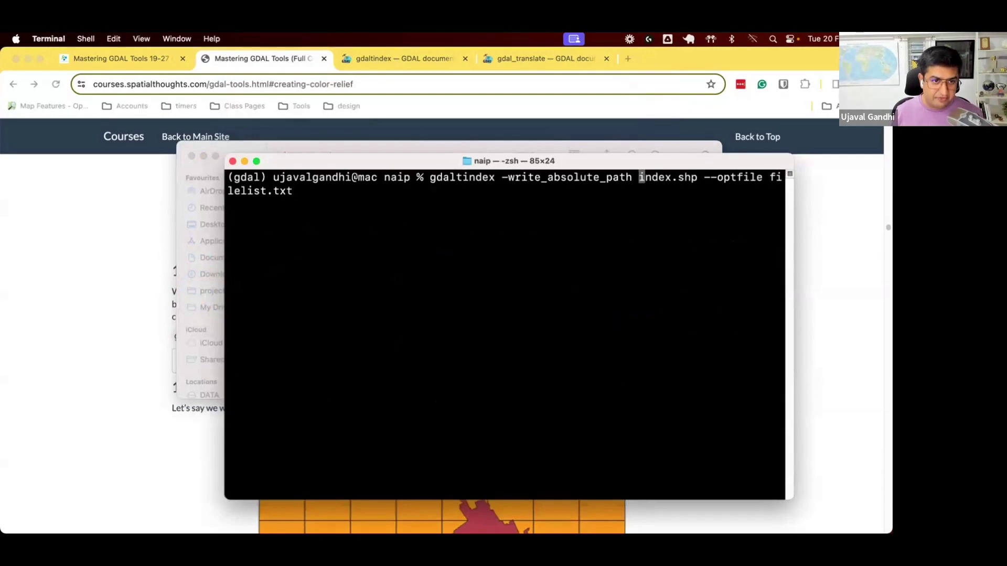
{"action": "key", "text": "BackSpace"}
{"action": "key", "text": "BackSpace"}
{"action": "key", "text": "BackSpace"}
{"action": "key", "text": "BackSpace"}
{"action": "key", "text": "BackSpace"}
{"action": "key", "text": "BackSpace"}
{"action": "key", "text": "BackSpace"}
{"action": "key", "text": "BackSpace"}
{"action": "key", "text": "BackSpace"}
{"action": "key", "text": "BackSpace"}
{"action": "key", "text": "BackSpace"}
{"action": "key", "text": "BackSpace"}
{"action": "key", "text": "BackSpace"}
{"action": "key", "text": "BackSpace"}
{"action": "key", "text": "BackSpace"}
{"action": "key", "text": "BackSpace"}
{"action": "key", "text": "BackSpace"}
{"action": "key", "text": "BackSpace"}
{"action": "key", "text": "BackSpace"}
{"action": "key", "text": "BackSpace"}
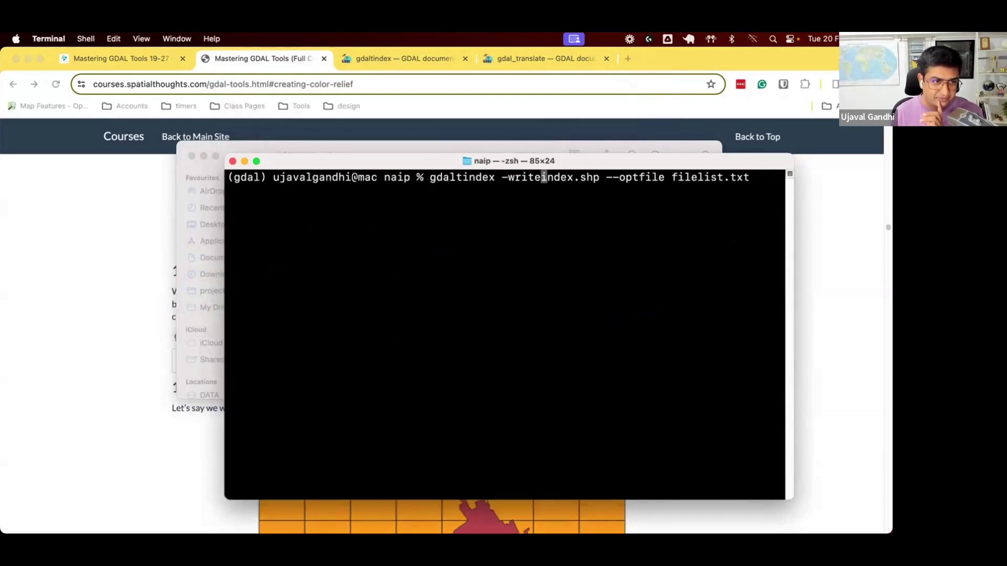
{"action": "key", "text": "BackSpace"}
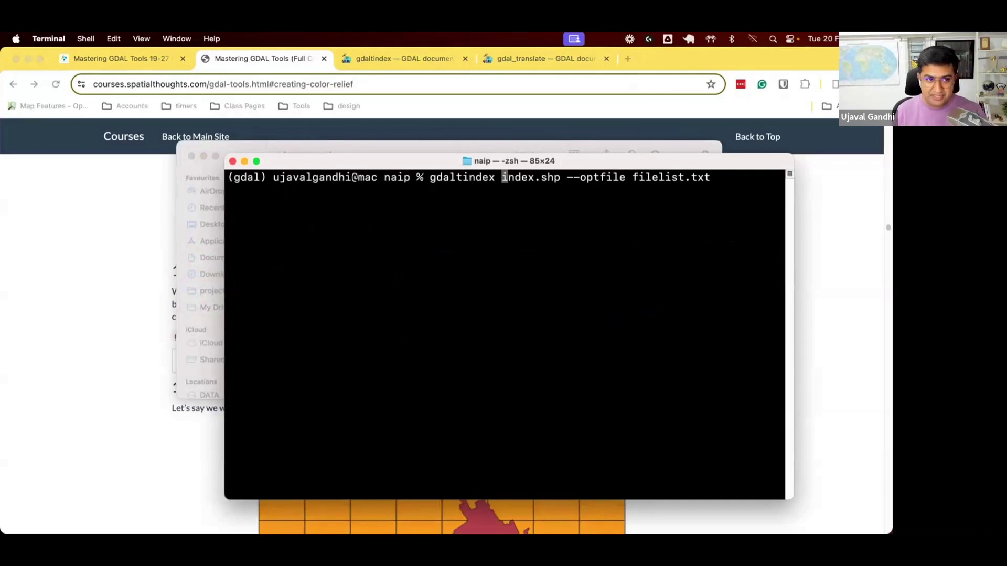
{"action": "key", "text": "Return"}
{"action": "key", "text": "super+Tab"}
{"action": "key", "text": "super+Tab"}
{"action": "key", "text": "super+Tab"}
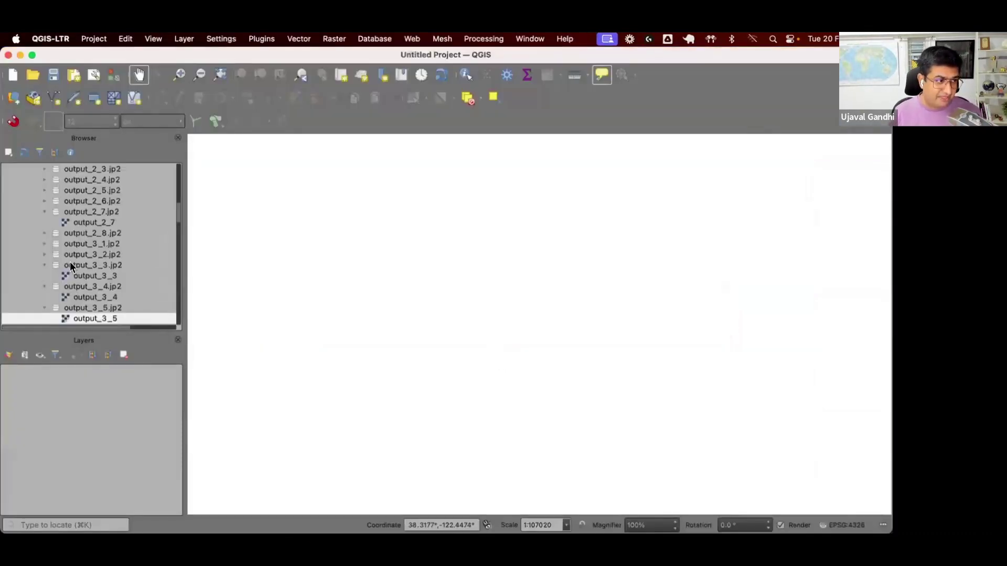
Add the OSM Standard basemap to the QGIS map
{"action": "scroll", "coordinate": [71, 264], "scroll_direction": "up", "scroll_amount": 10}
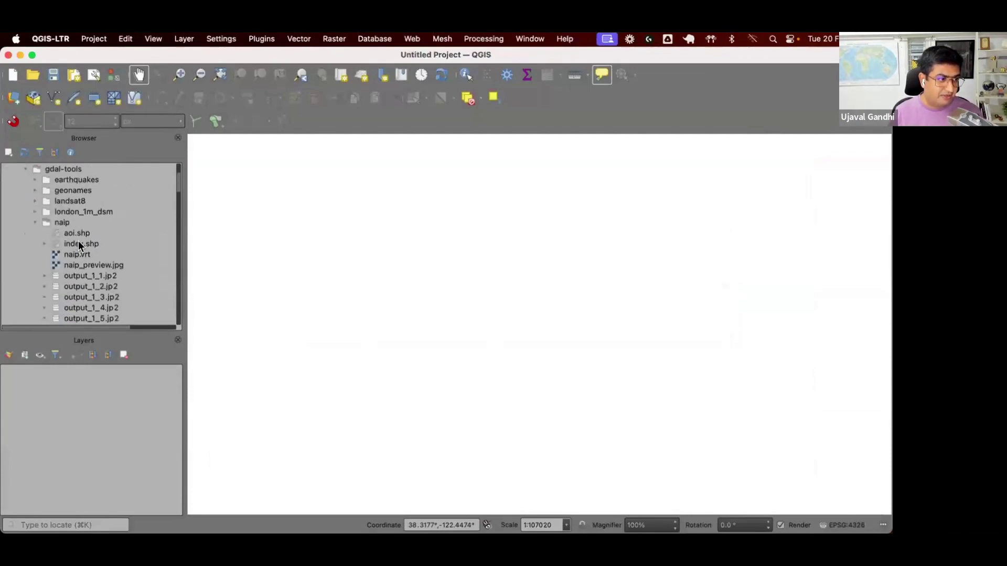
{"action": "left_click", "coordinate": [412, 39]}
{"action": "mouse_move", "coordinate": [451, 57]}
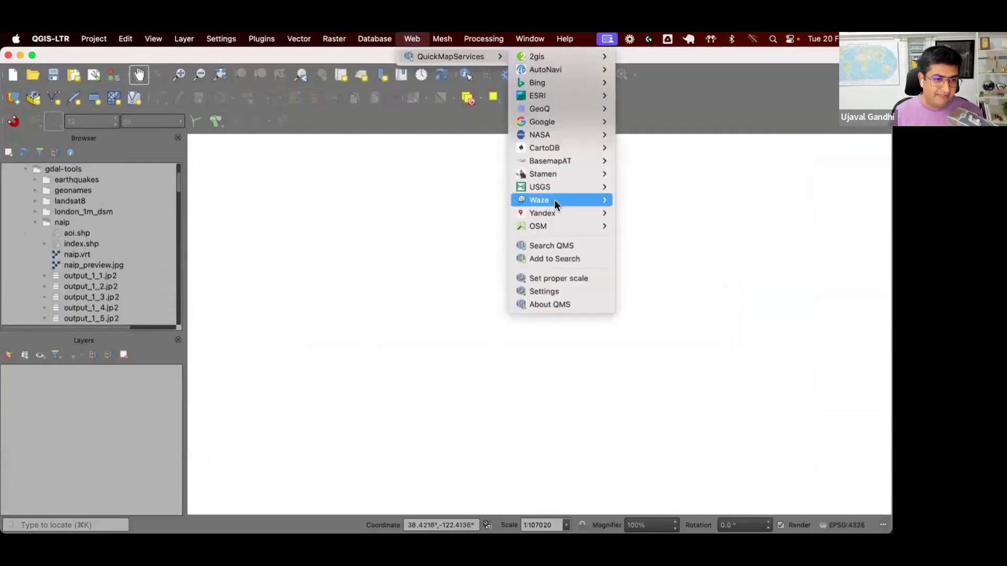
{"action": "mouse_move", "coordinate": [603, 226]}
{"action": "left_click", "coordinate": [681, 226]}
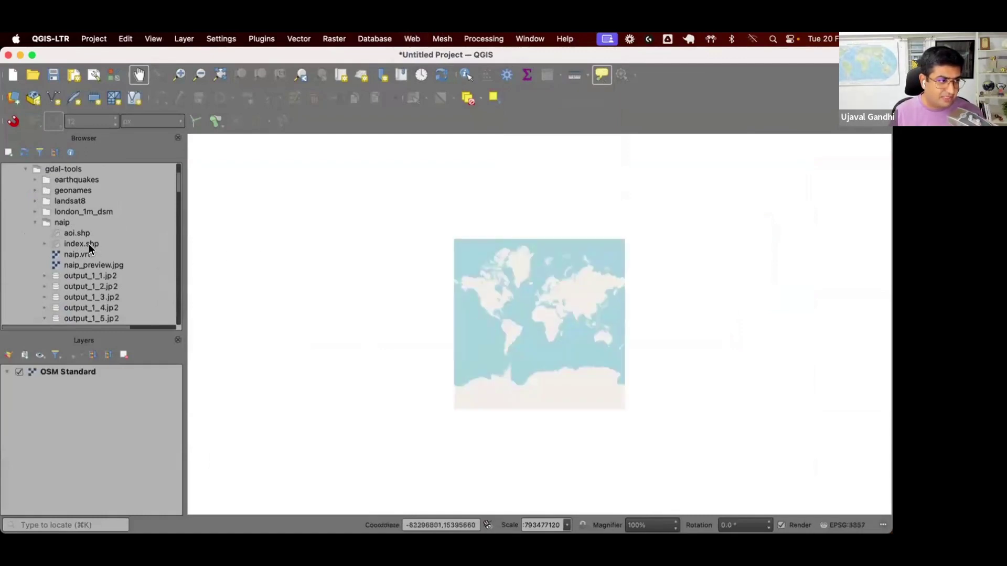
Add index.shp as a layer, zoom to its tile grid, and toggle its visibility
{"action": "double_click", "coordinate": [90, 244]}
{"action": "right_click", "coordinate": [103, 372]}
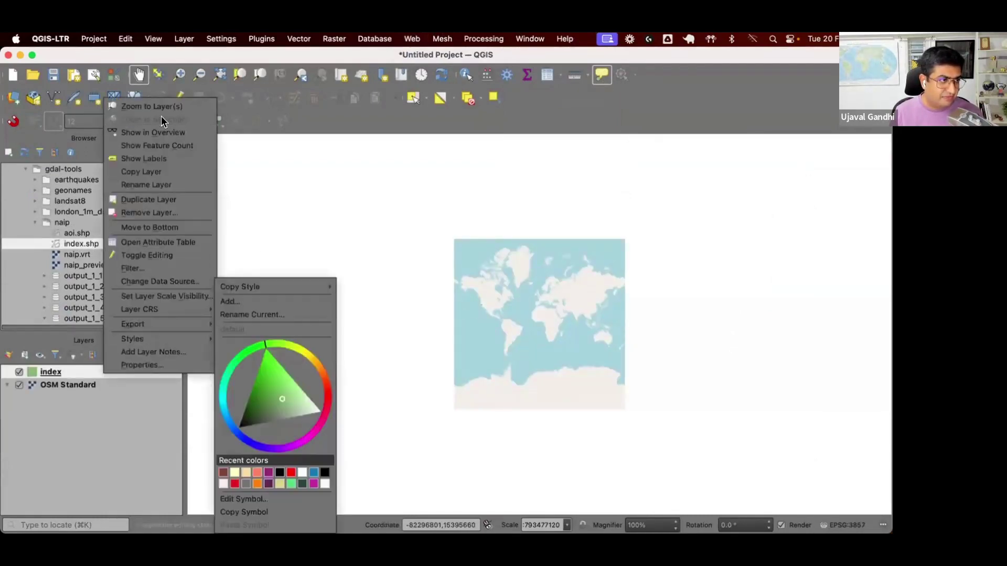
{"action": "left_click", "coordinate": [152, 107]}
{"action": "scroll", "coordinate": [441, 314], "scroll_direction": "down", "scroll_amount": 2}
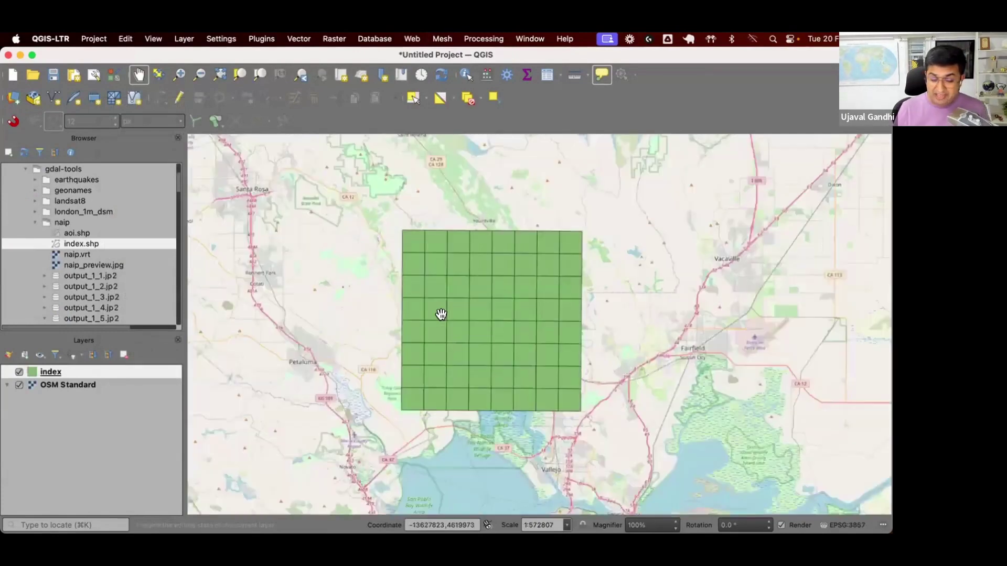
{"action": "mouse_move", "coordinate": [441, 314]}
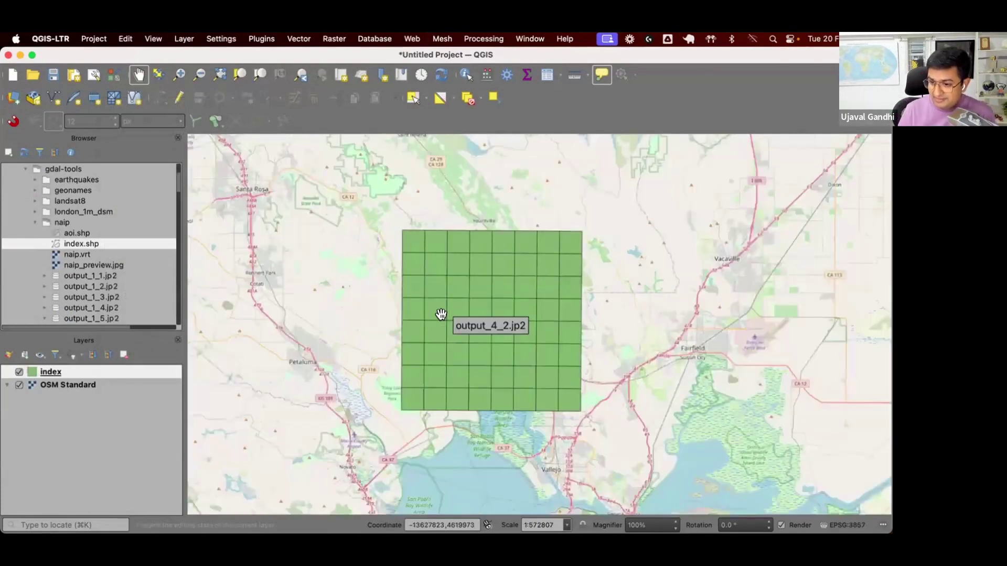
{"action": "left_click", "coordinate": [18, 373]}
{"action": "left_click", "coordinate": [19, 372]}
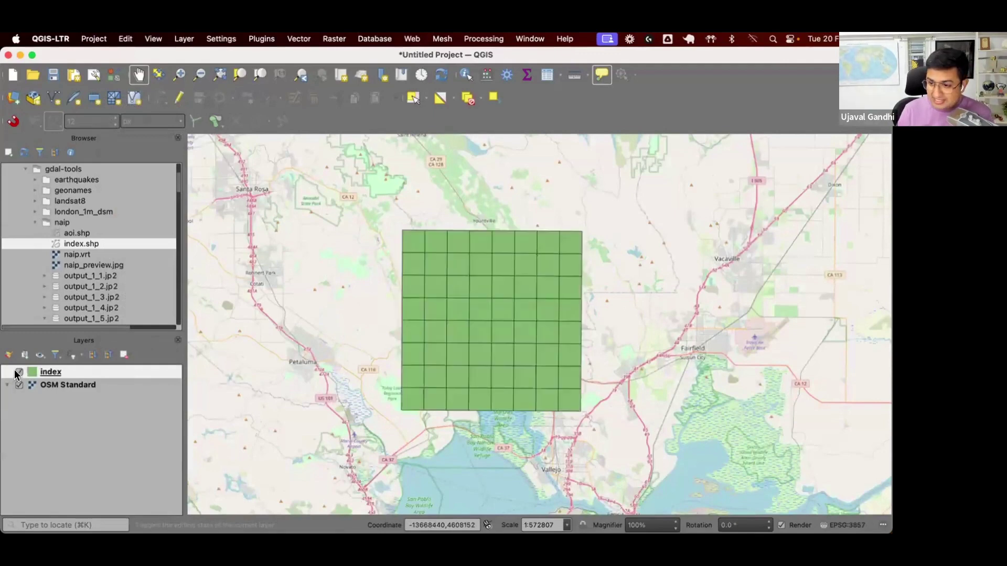
{"action": "left_click", "coordinate": [18, 372]}
{"action": "left_click", "coordinate": [19, 372]}
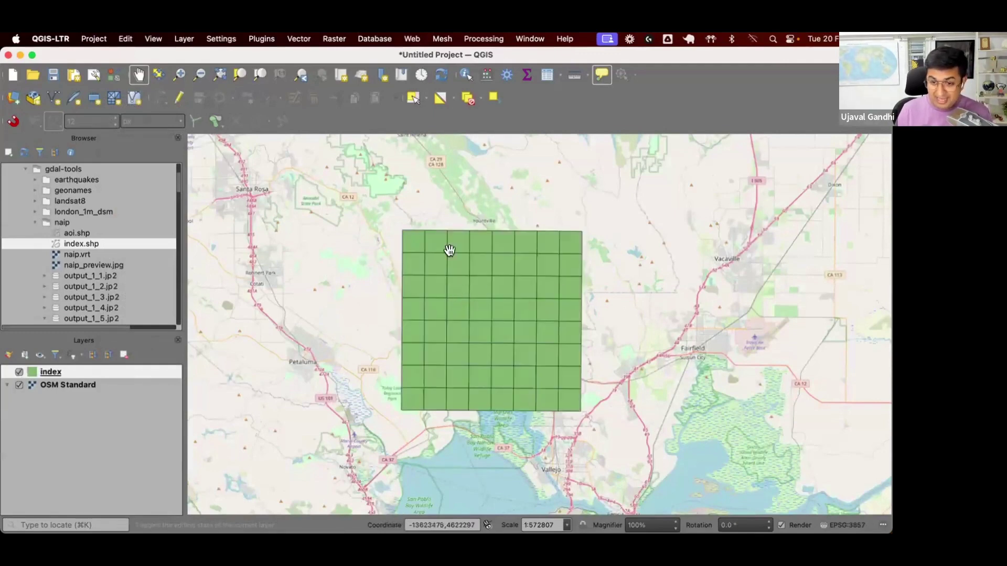
Open the index attribute table and widen the location column to fit the file names
{"action": "left_click", "coordinate": [549, 75]}
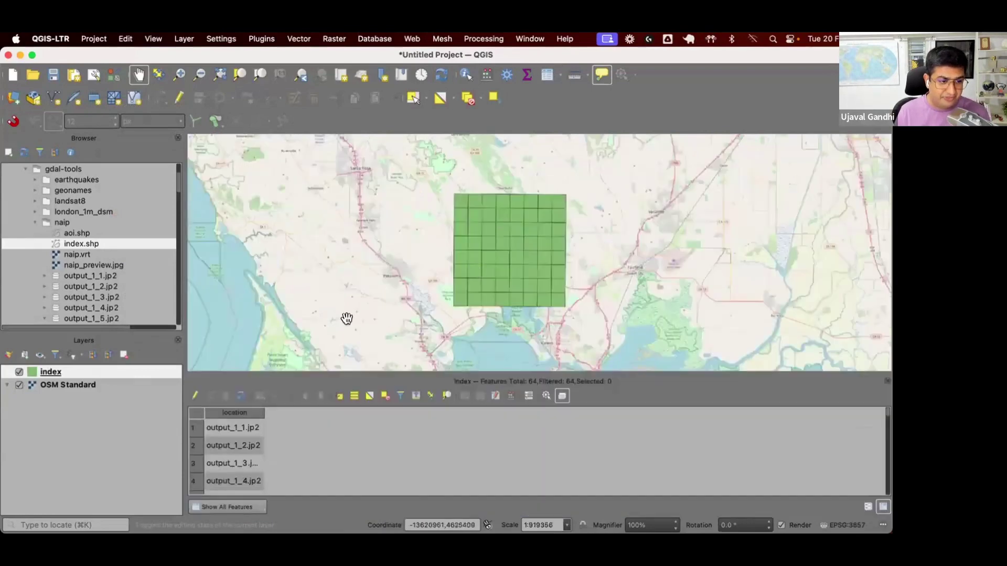
{"action": "left_click", "coordinate": [193, 427]}
{"action": "left_click", "coordinate": [192, 462]}
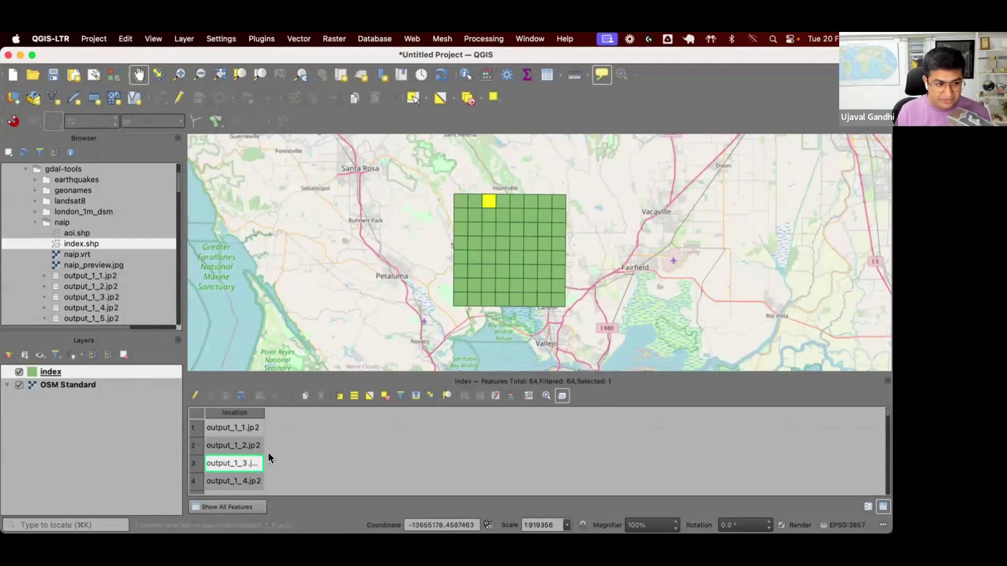
{"action": "double_click", "coordinate": [264, 412]}
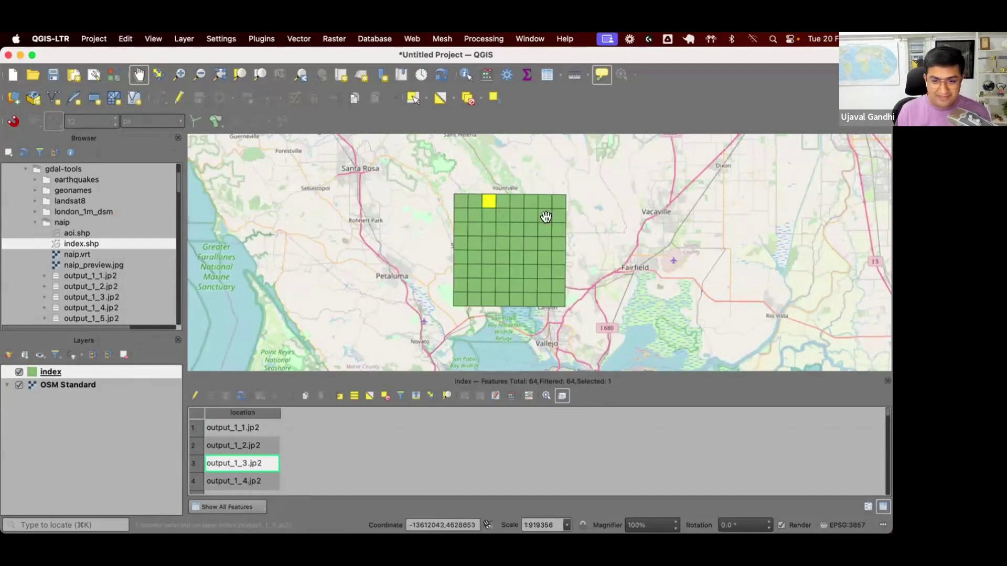
{"action": "scroll", "coordinate": [472, 288], "scroll_direction": "up", "scroll_amount": 3}
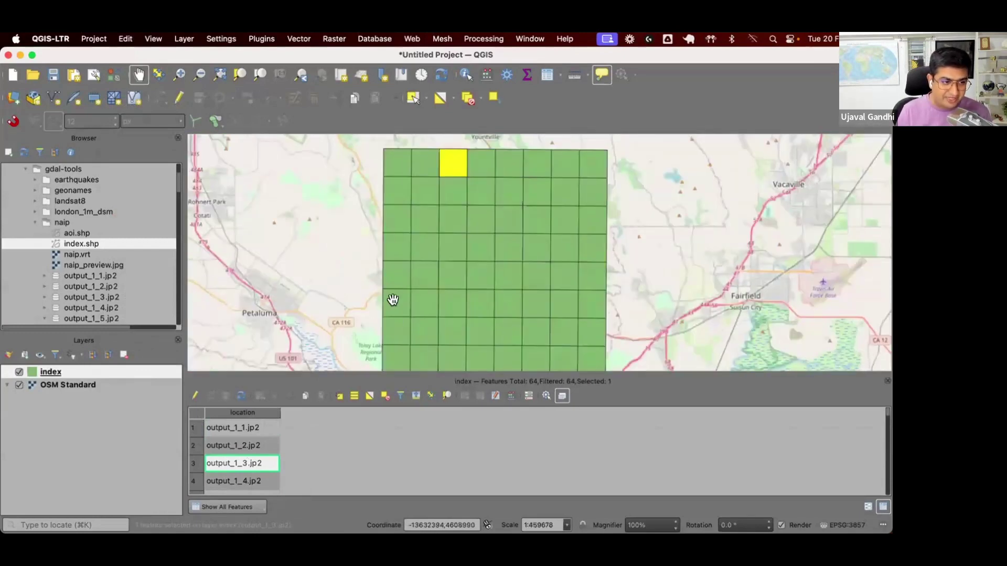
Select a left-edge tile on the map, move selected records to the top, and compare grid with basemap
{"action": "left_click", "coordinate": [413, 98]}
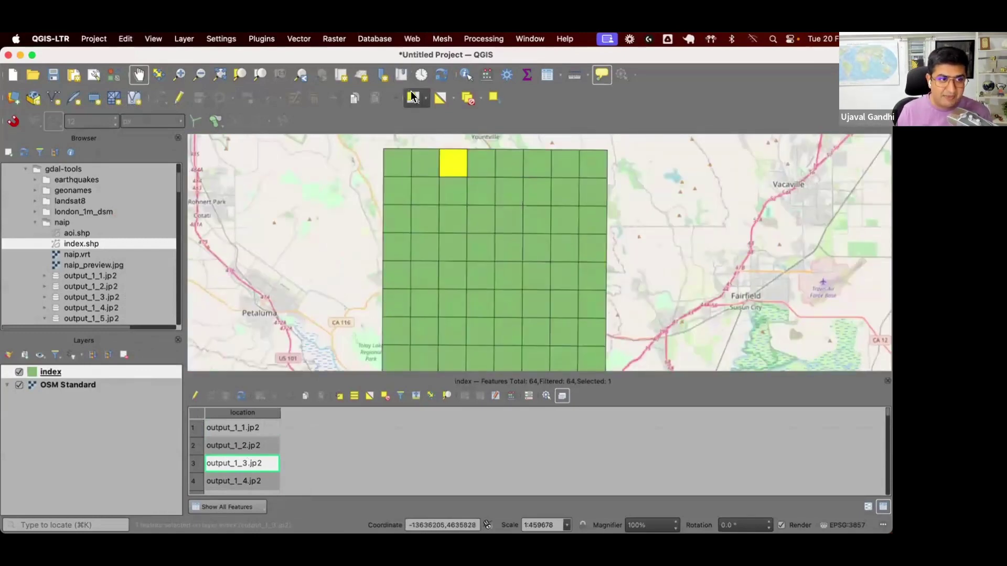
{"action": "left_click", "coordinate": [393, 308]}
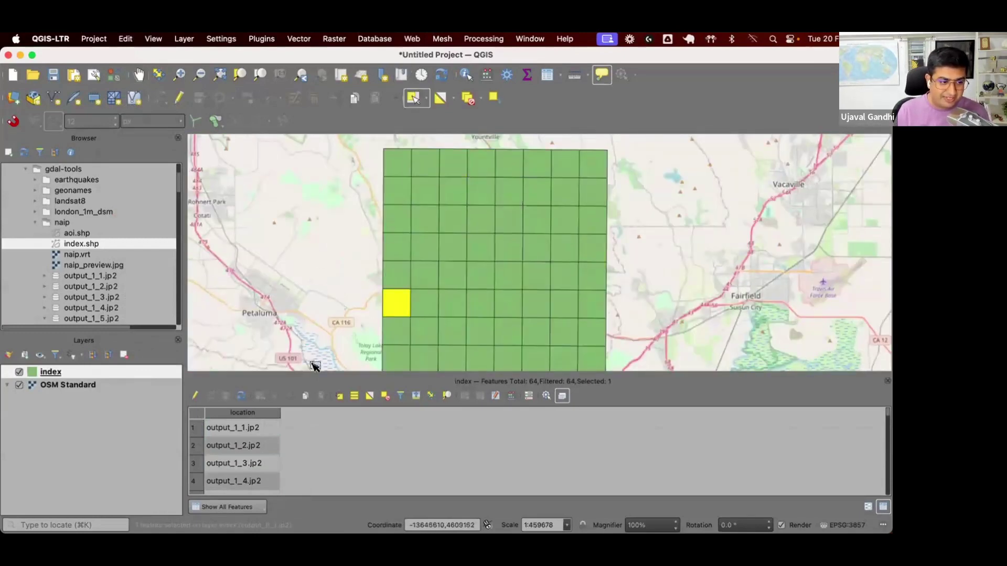
{"action": "left_click", "coordinate": [415, 397]}
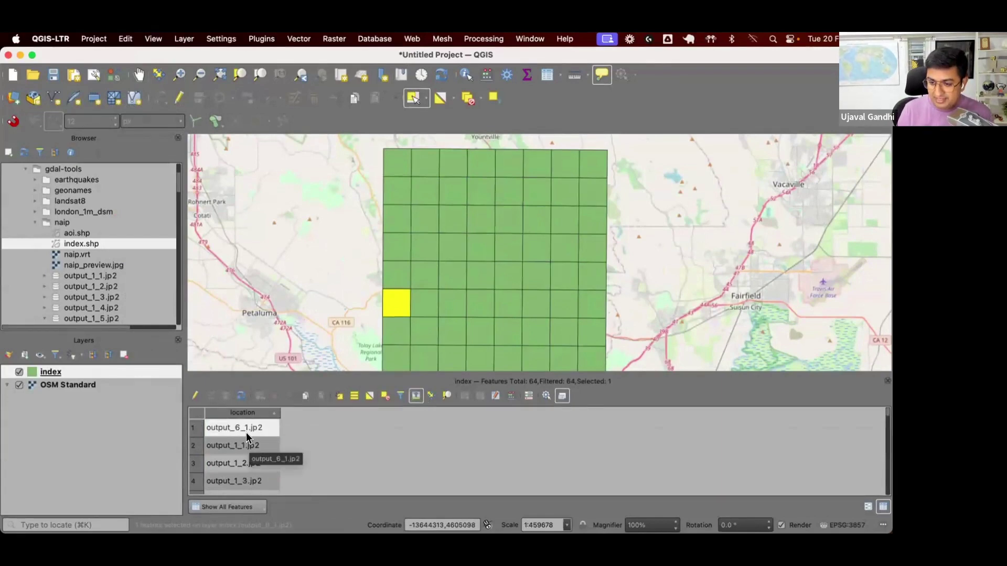
{"action": "scroll", "coordinate": [547, 308], "scroll_direction": "up", "scroll_amount": 1}
{"action": "scroll", "coordinate": [546, 308], "scroll_direction": "up", "scroll_amount": 1}
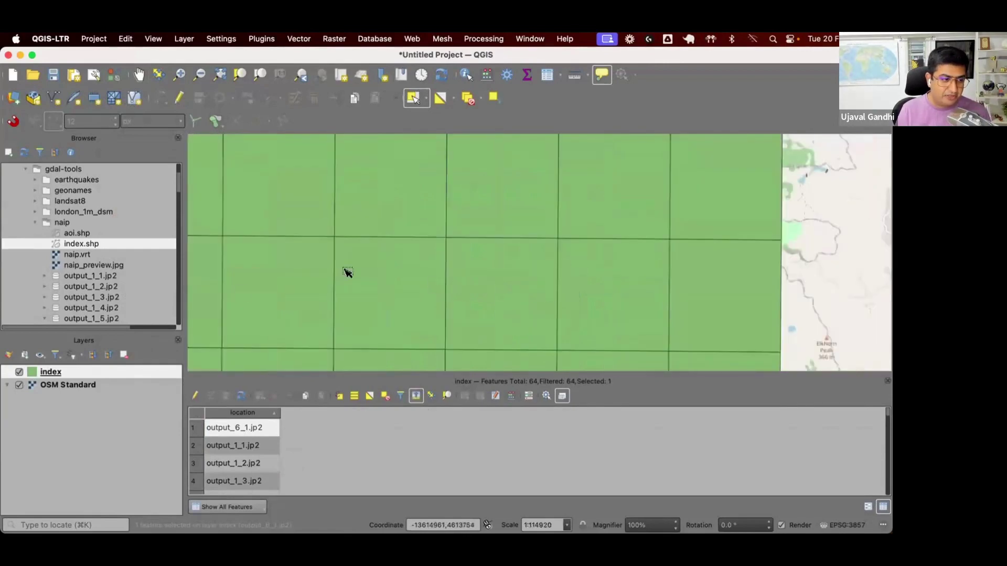
{"action": "left_click", "coordinate": [19, 372]}
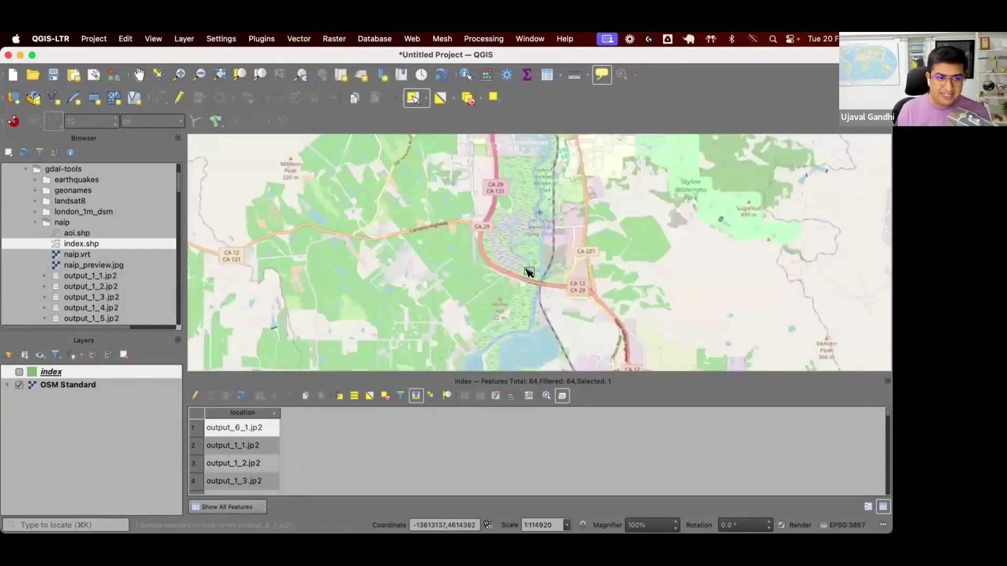
{"action": "scroll", "coordinate": [526, 269], "scroll_direction": "down", "scroll_amount": 1}
{"action": "scroll", "coordinate": [543, 254], "scroll_direction": "up", "scroll_amount": 1}
{"action": "scroll", "coordinate": [543, 254], "scroll_direction": "up", "scroll_amount": 1}
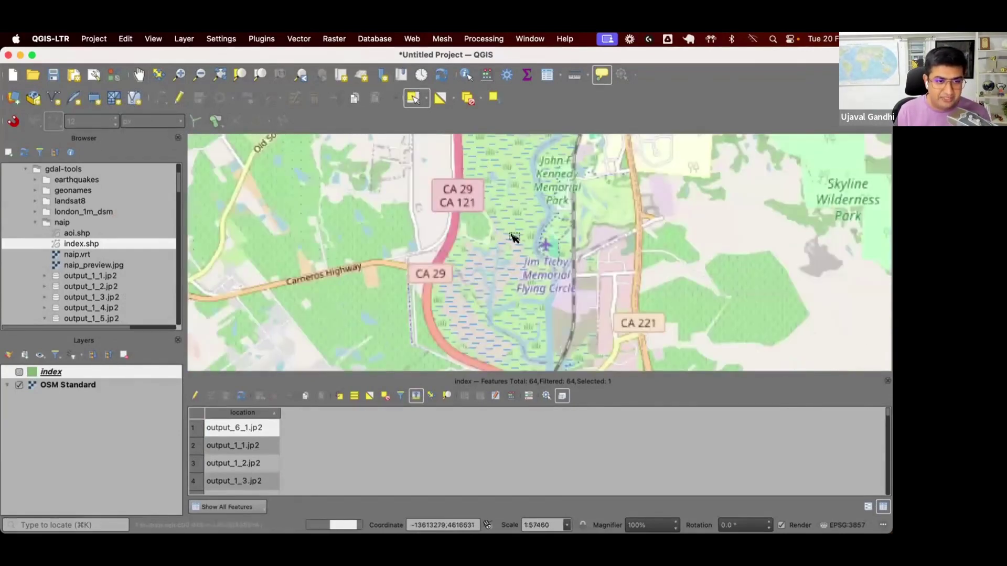
{"action": "left_click", "coordinate": [19, 372]}
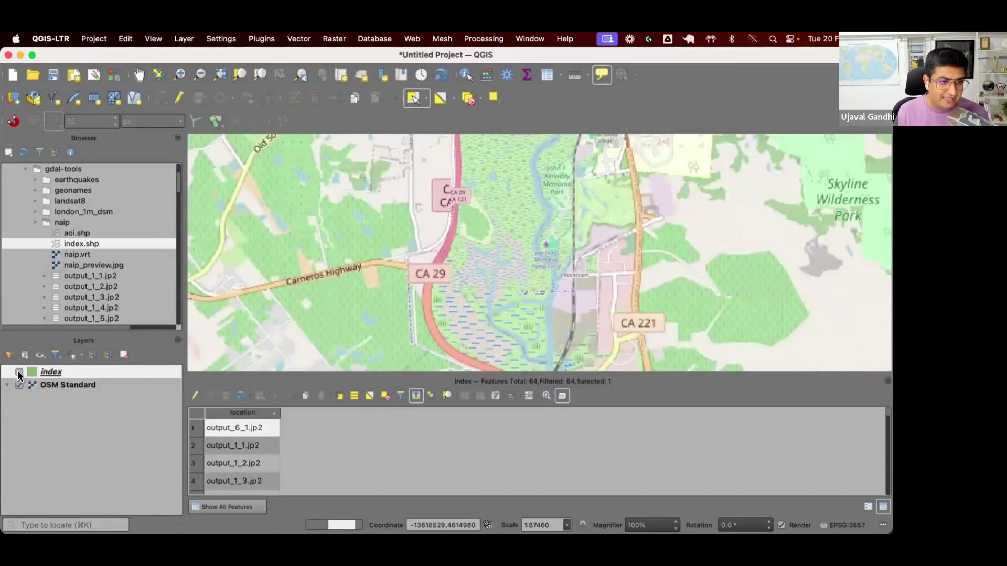
Select the central tile, check its bare file name, then choose Remove Layer for index
{"action": "left_click", "coordinate": [522, 278]}
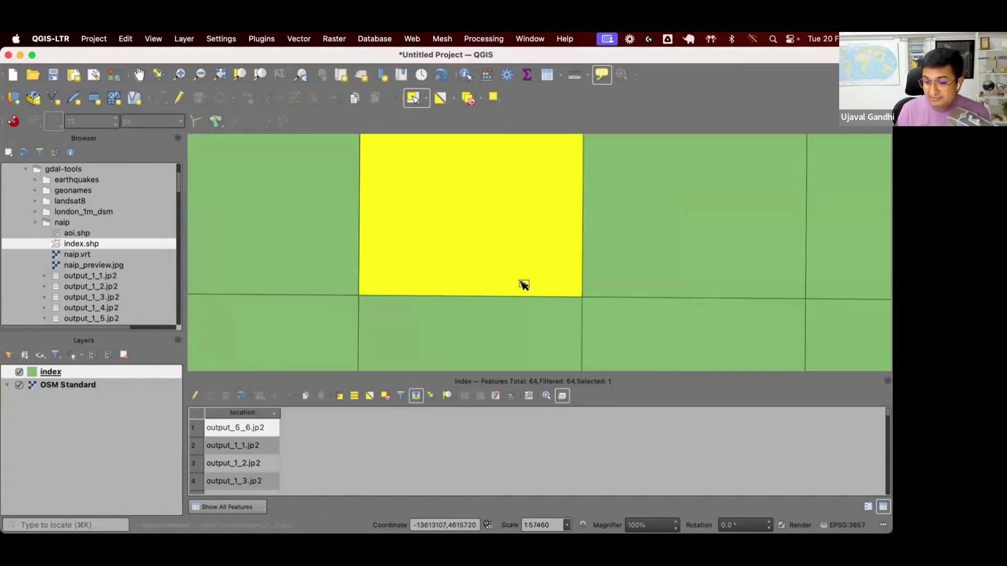
{"action": "mouse_move", "coordinate": [523, 285]}
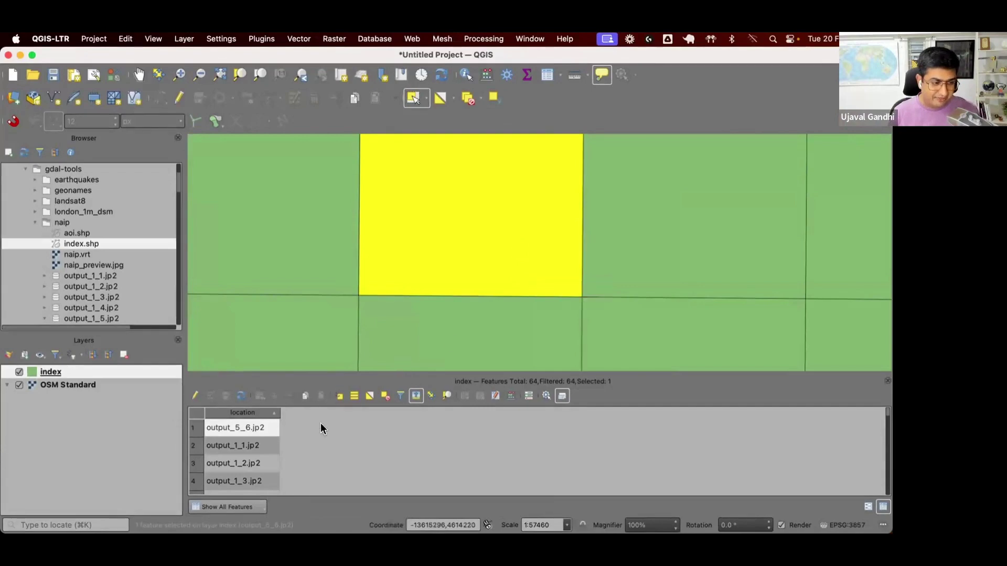
{"action": "left_click", "coordinate": [231, 428]}
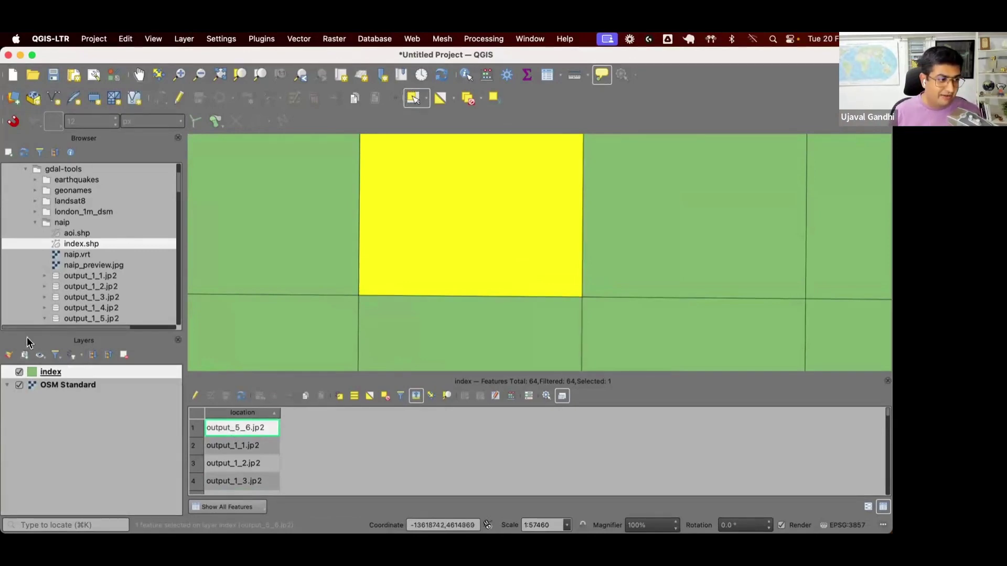
{"action": "right_click", "coordinate": [70, 374]}
{"action": "left_click", "coordinate": [101, 213]}
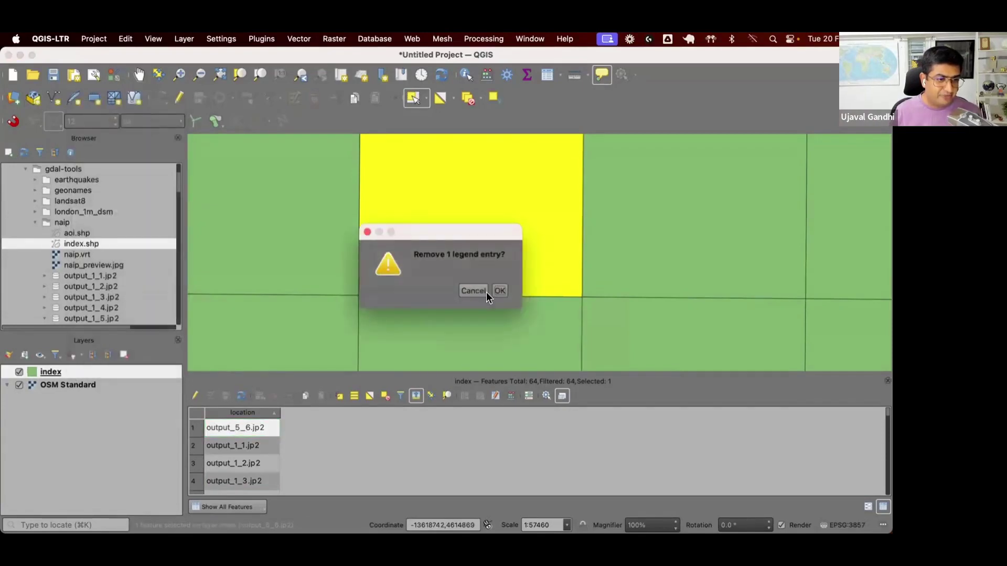
Confirm removing the index layer and clear the recalled gdaltindex command in Terminal
{"action": "left_click", "coordinate": [500, 292]}
{"action": "key", "text": "super+Tab"}
{"action": "key", "text": "Up"}
{"action": "key", "text": "Return"}
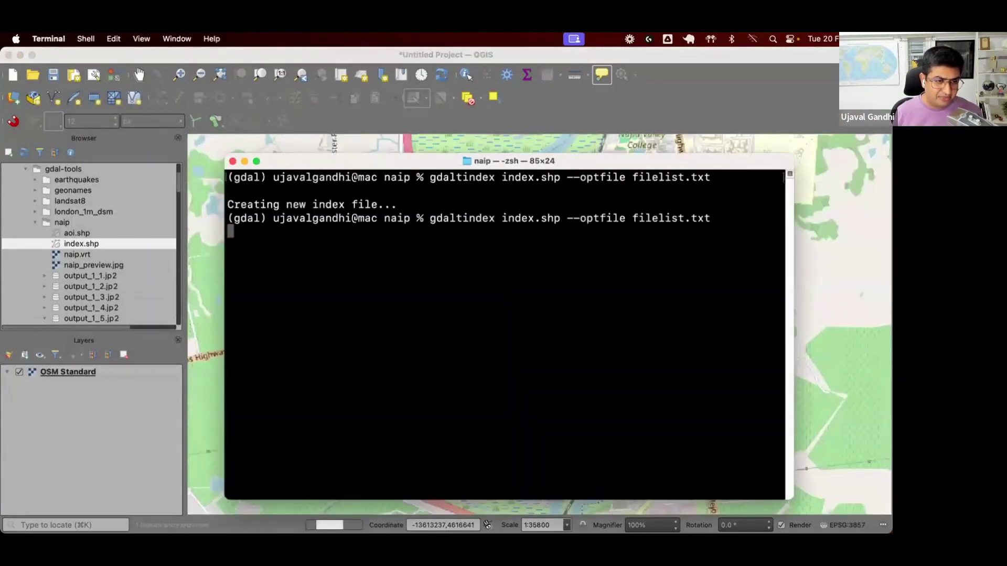
{"action": "key", "text": "ctrl+u"}
Build index2.shp with gdaltindex -write_absolute_path from filelist.txt and drag it into QGIS
{"action": "type", "text": "gdaltindex -write_absolute_path index.shp --optfile filelist.txt"}
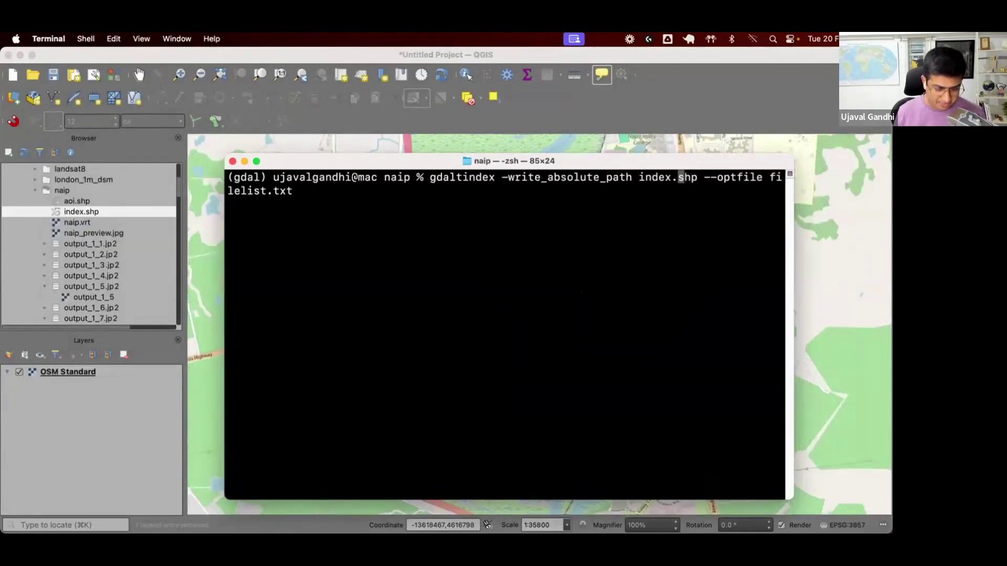
{"action": "key", "text": "Left"}
{"action": "type", "text": "2"}
{"action": "key", "text": "Return"}
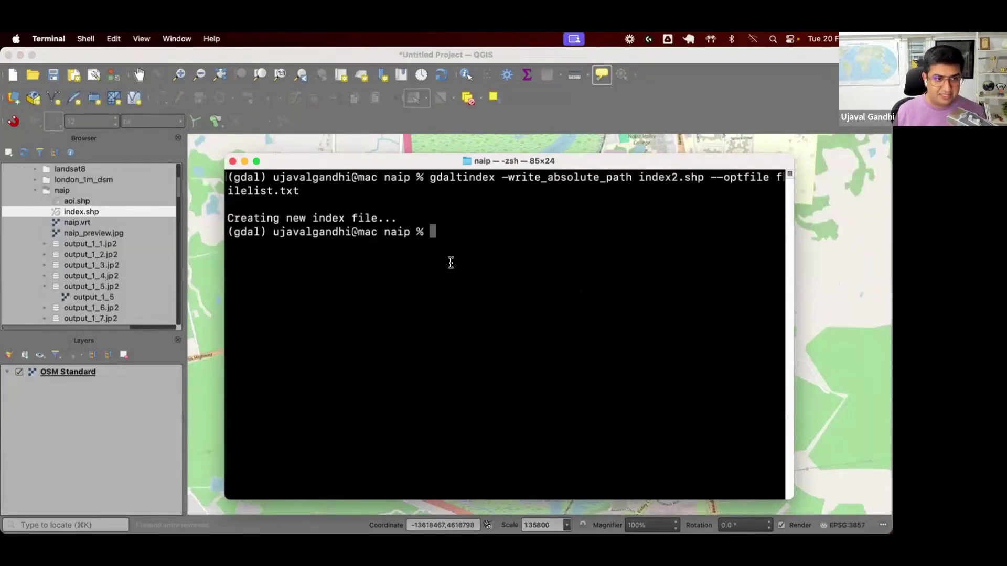
{"action": "left_click_drag", "start_coordinate": [67, 220], "coordinate": [358, 84]}
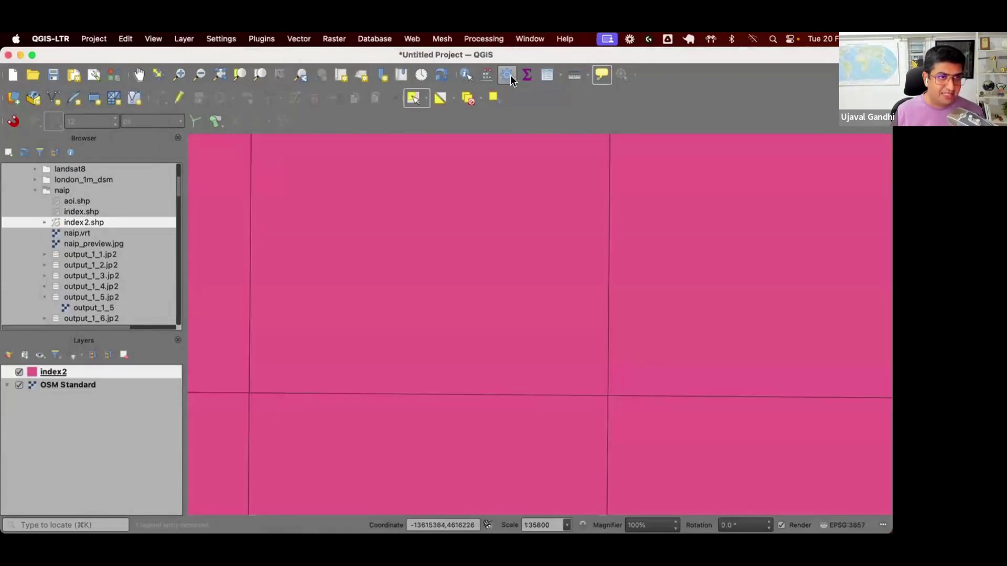
Open index2's attribute table and widen the location column to show full absolute tile paths
{"action": "left_click", "coordinate": [542, 82]}
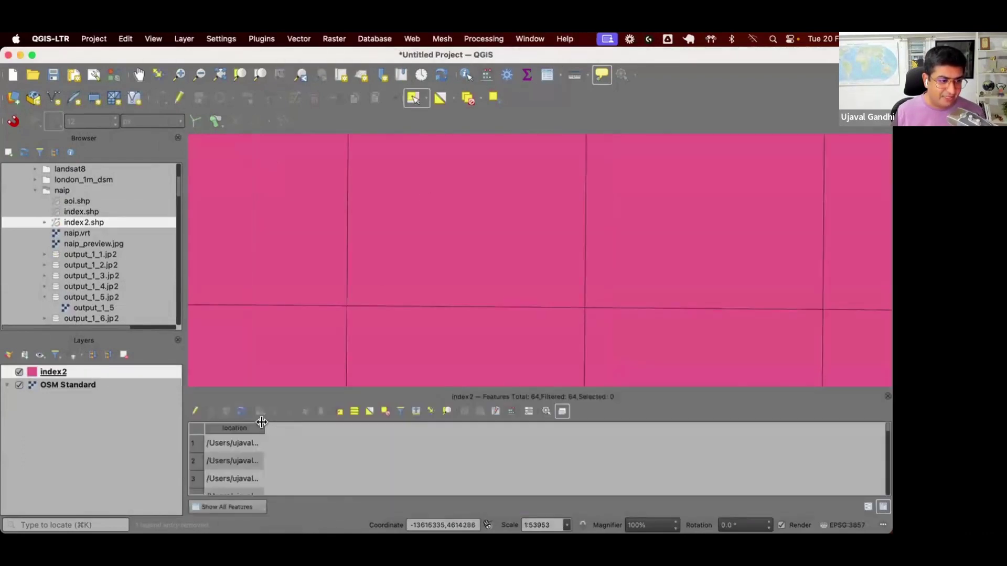
{"action": "left_click_drag", "start_coordinate": [261, 422], "coordinate": [477, 423]}
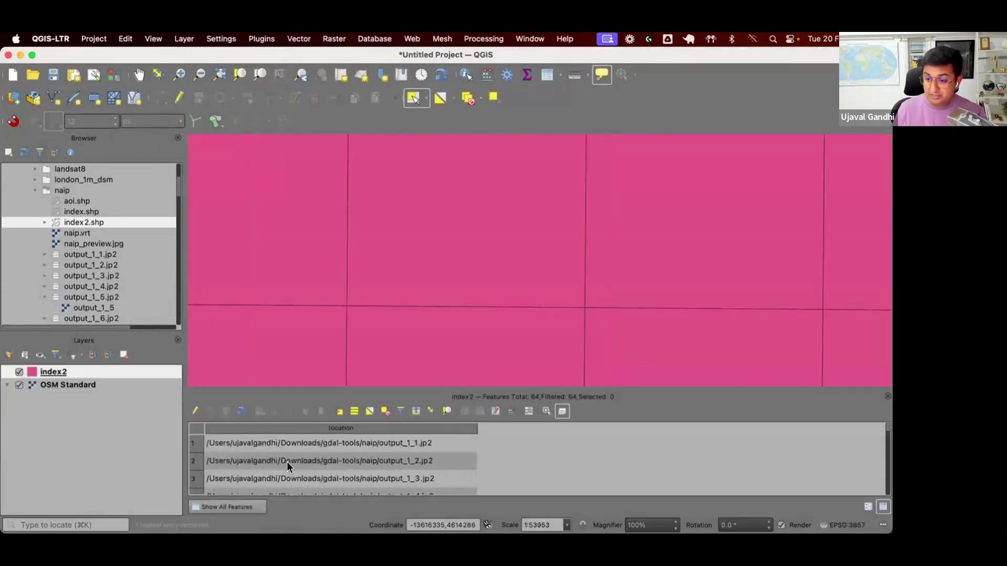